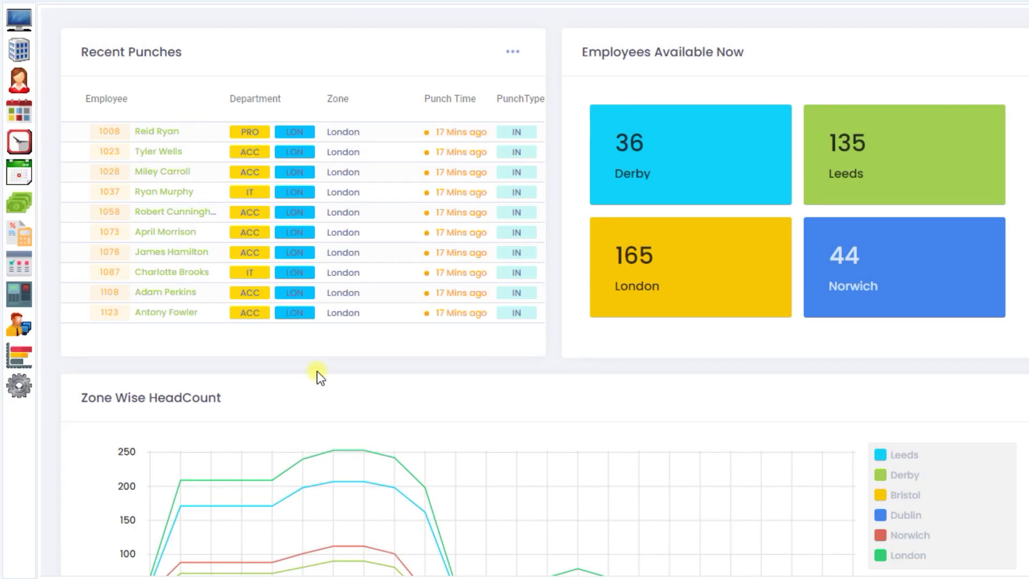
# Create an attendance group named Weekday Overtime containing the Overtime attendance type
pyautogui.click(24, 23)
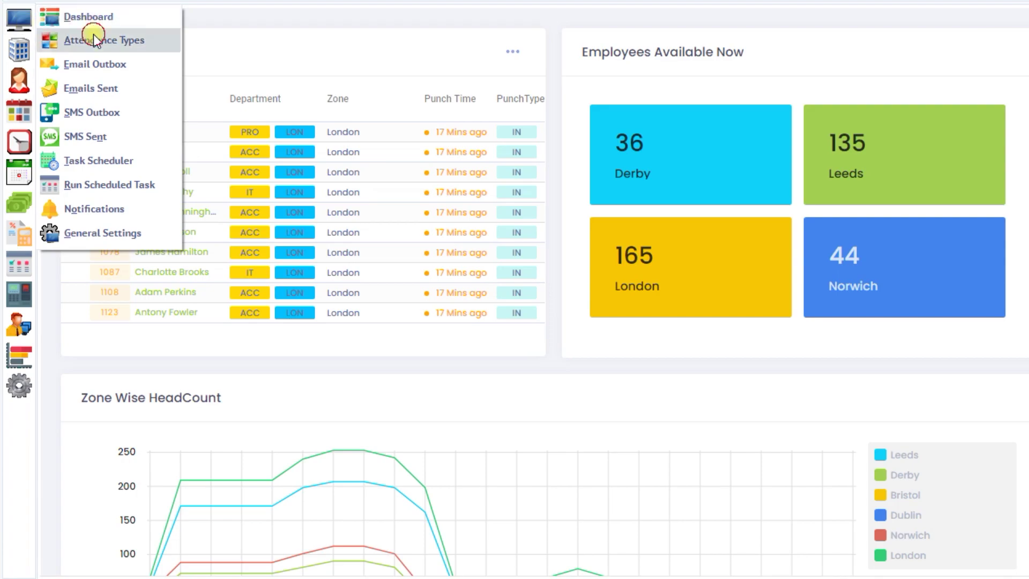
pyautogui.click(96, 40)
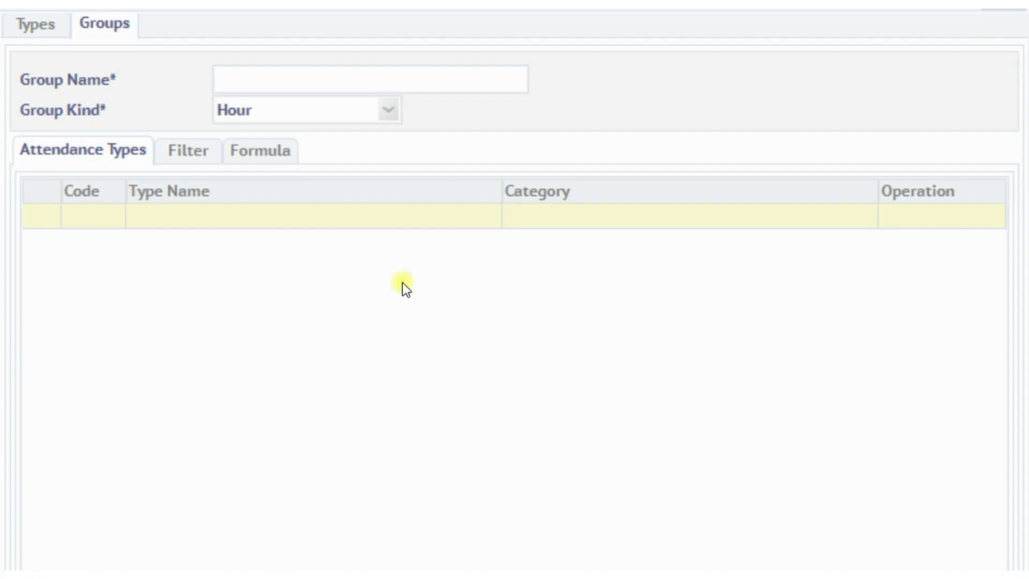
pyautogui.click(457, 82)
pyautogui.write('Weekday Overtime')
pyautogui.click(464, 215)
pyautogui.click(464, 211)
pyautogui.press('o')
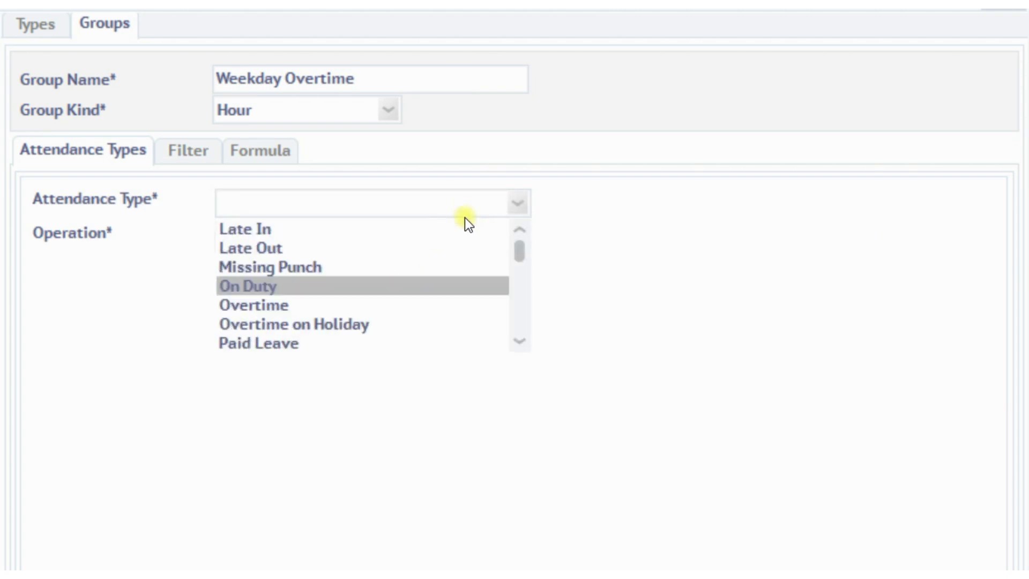
pyautogui.click(452, 304)
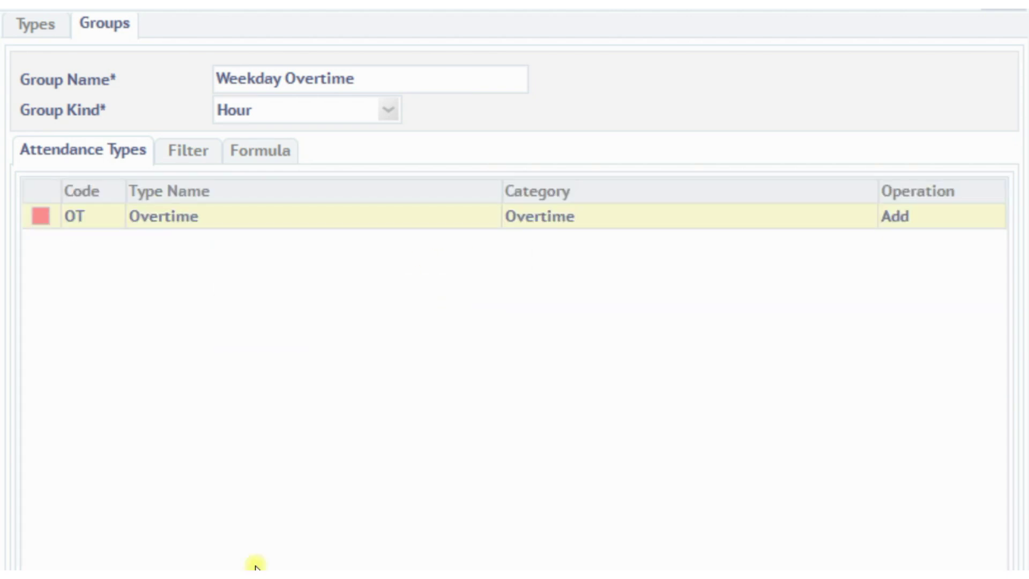
# Filter the group to exclude Saturday, holidays and day-offs, then name the next group Saturday Overtime
pyautogui.click(196, 159)
pyautogui.click(773, 225)
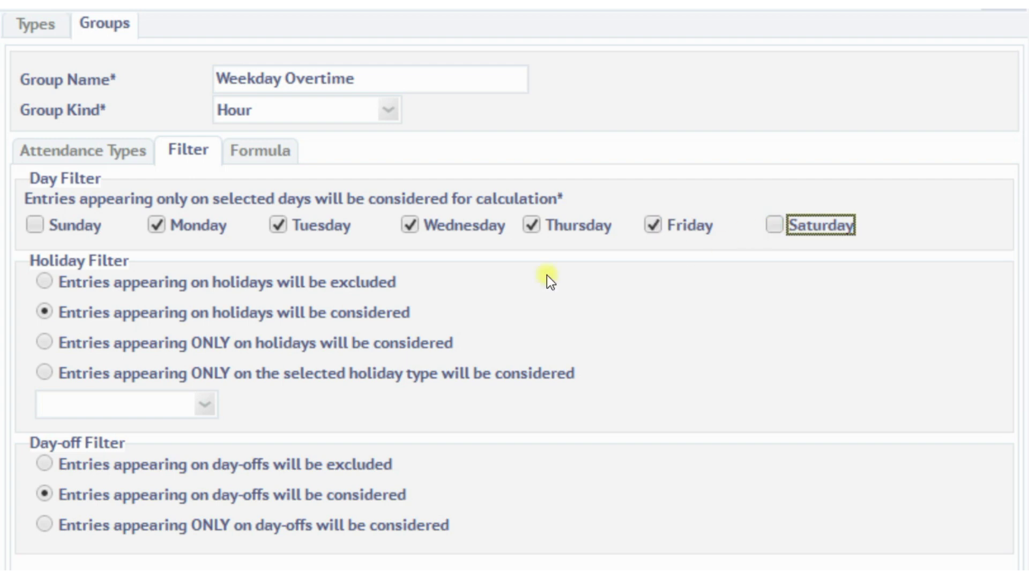
pyautogui.click(45, 281)
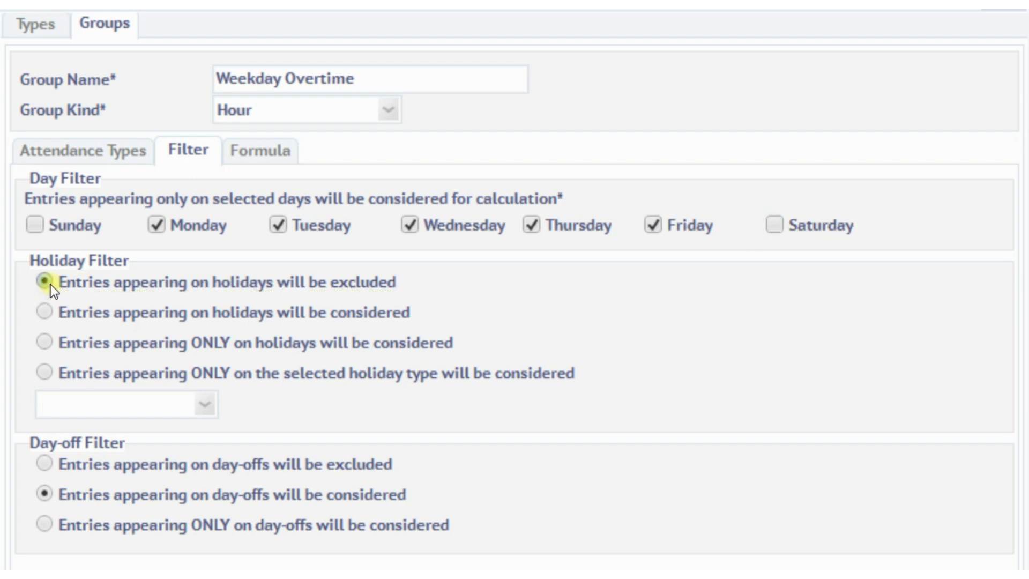
pyautogui.click(43, 462)
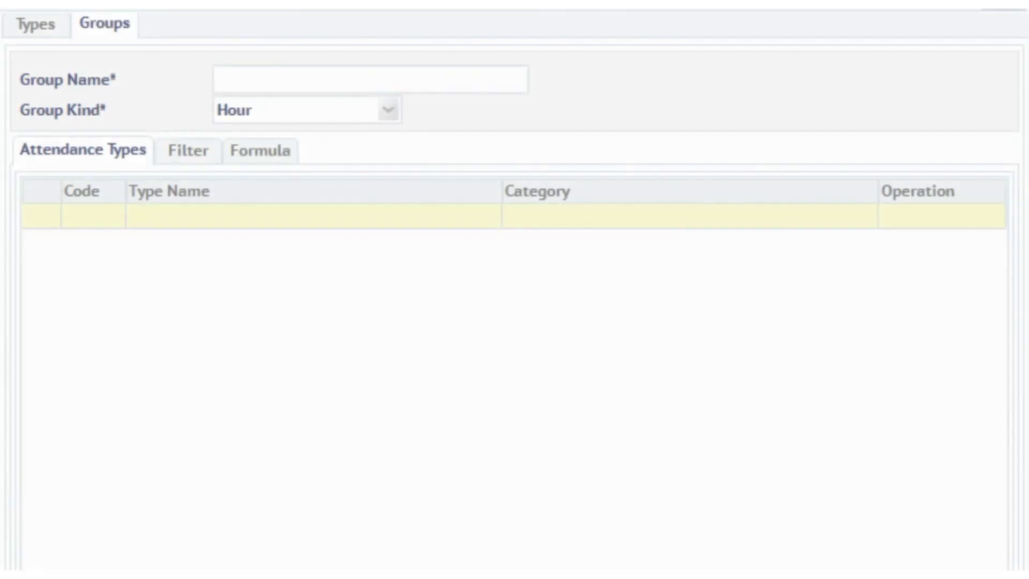
pyautogui.write('Saturday ')
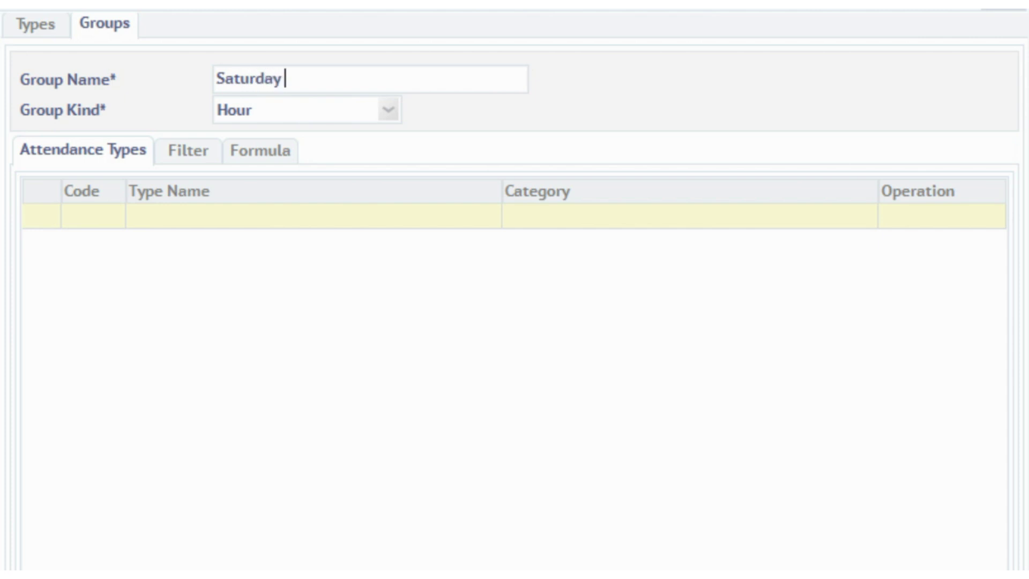
pyautogui.write('Overtime')
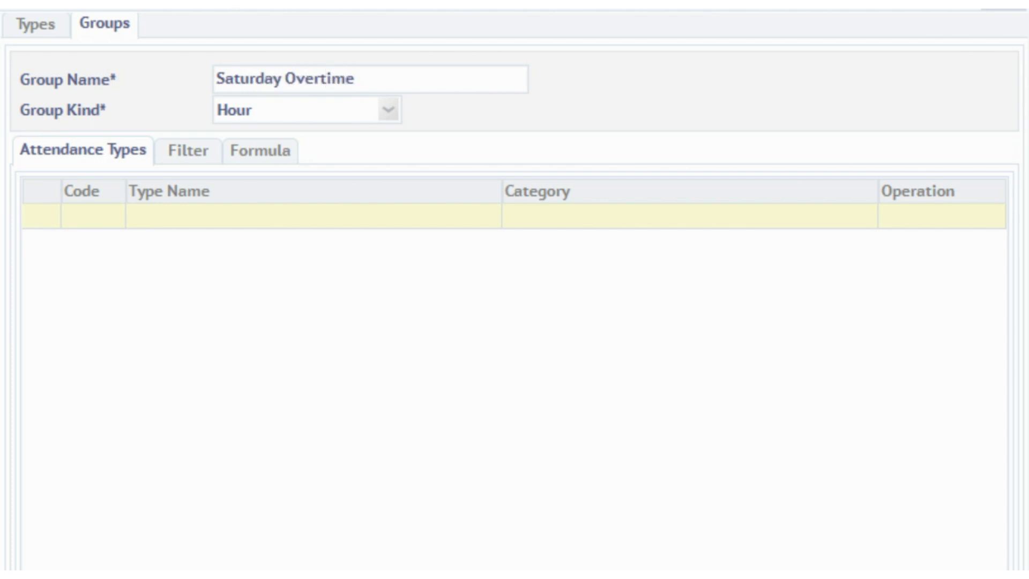
# Add Overtime on Holiday as the Saturday Overtime group's attendance type
pyautogui.press('Tab')
pyautogui.click(525, 199)
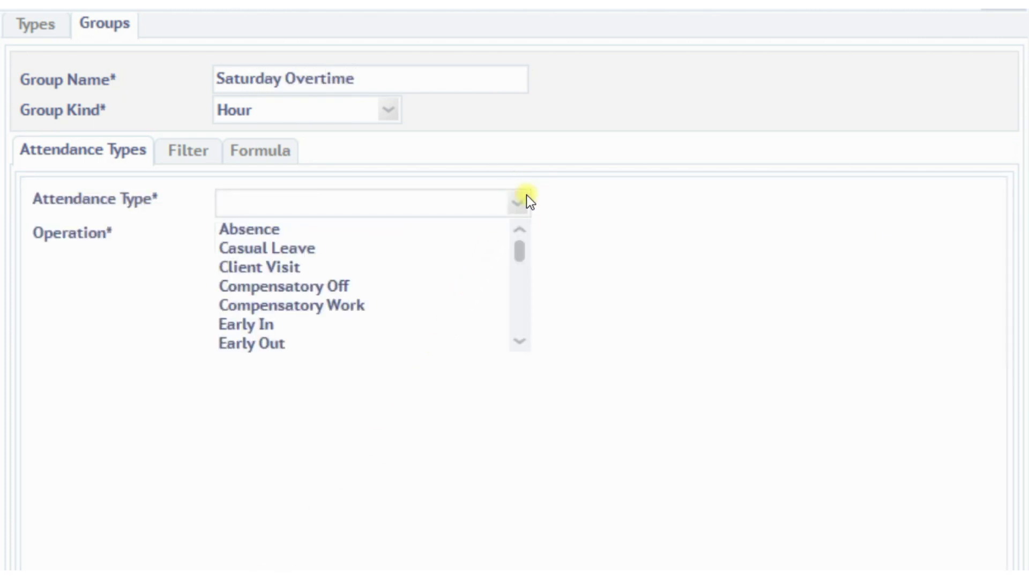
pyautogui.press('o')
pyautogui.click(477, 325)
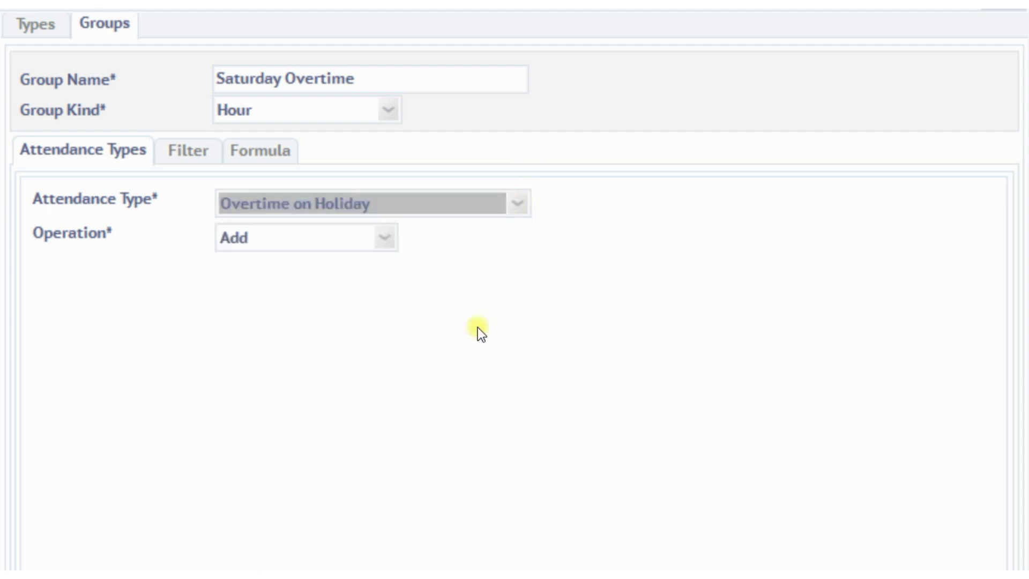
pyautogui.press('Return')
# Limit the group to Saturdays with holidays excluded, then name the next group Sunday Overtime
pyautogui.click(205, 153)
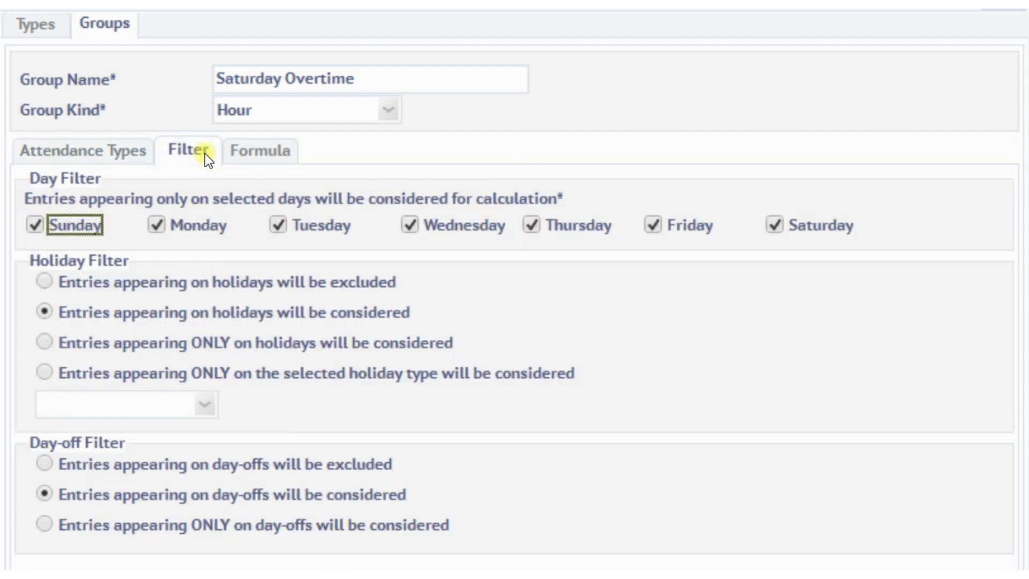
pyautogui.click(75, 225)
pyautogui.click(180, 226)
pyautogui.click(331, 228)
pyautogui.click(436, 224)
pyautogui.click(593, 224)
pyautogui.click(665, 224)
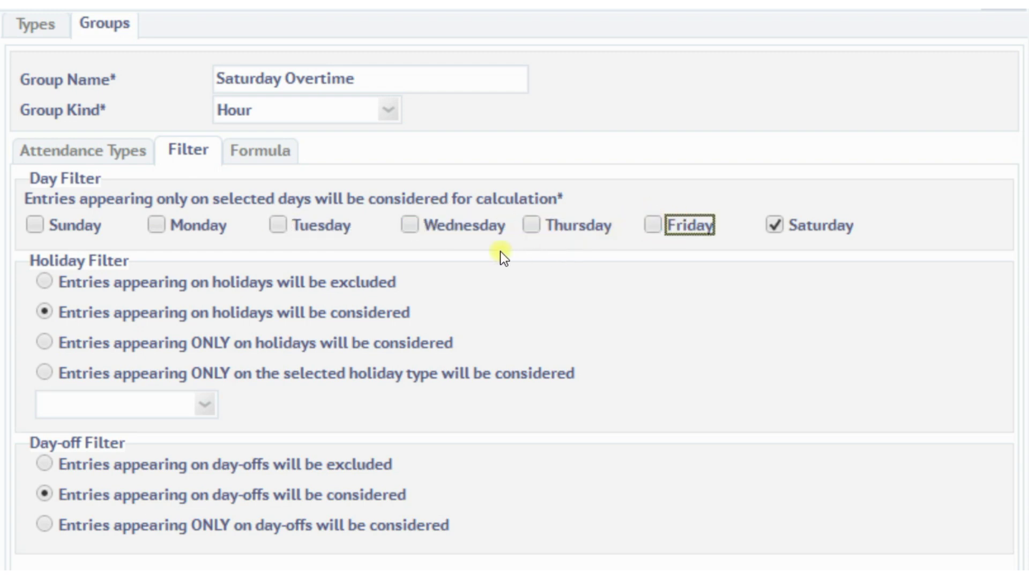
pyautogui.click(73, 285)
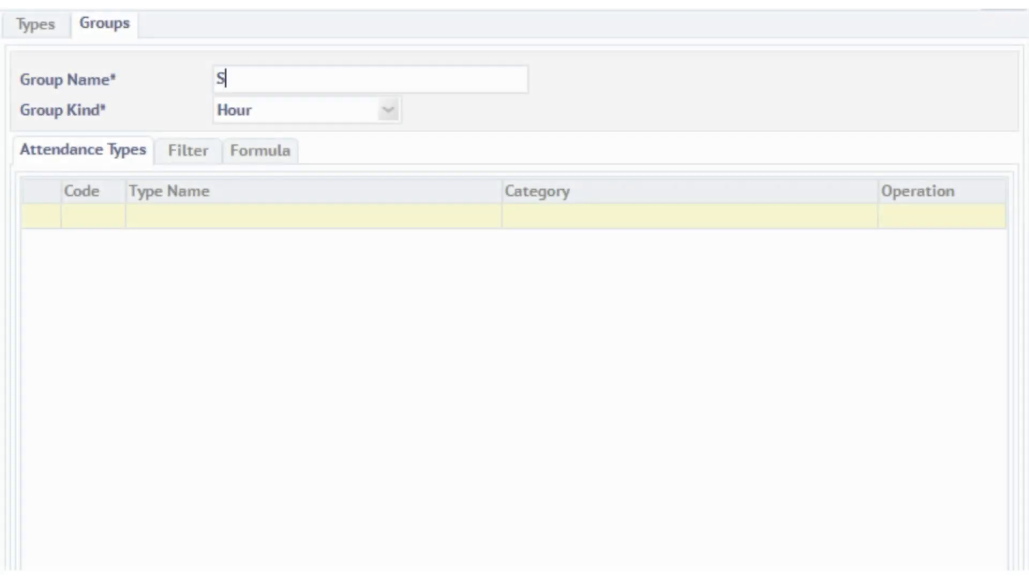
pyautogui.write('unday Overtime')
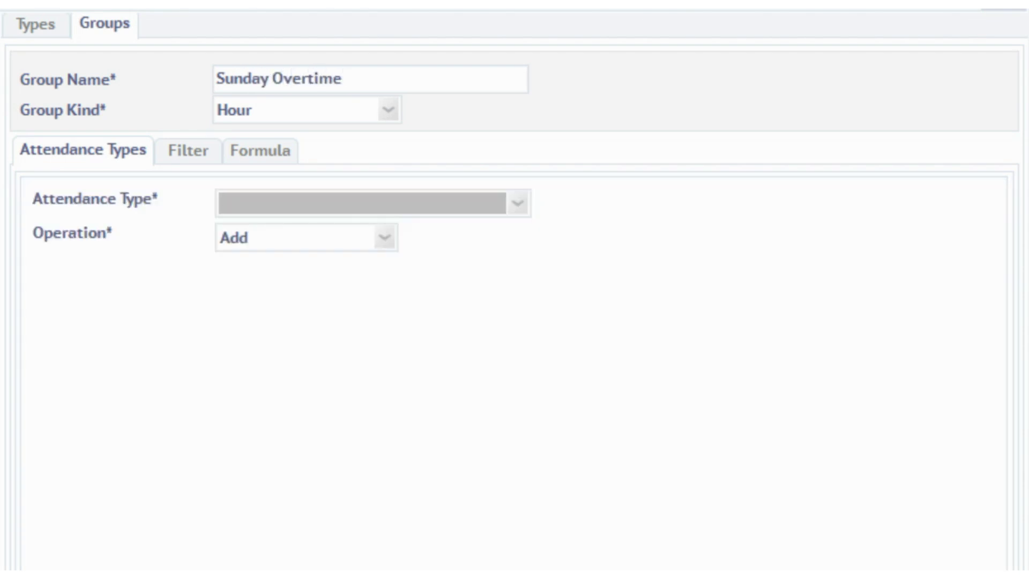
# Give Sunday Overtime the Overtime on Holiday type, counting Sundays only with holidays excluded
pyautogui.click(517, 206)
pyautogui.click(478, 324)
pyautogui.click(178, 156)
pyautogui.click(193, 225)
pyautogui.click(321, 225)
pyautogui.click(461, 225)
pyautogui.click(587, 220)
pyautogui.click(688, 224)
pyautogui.click(800, 220)
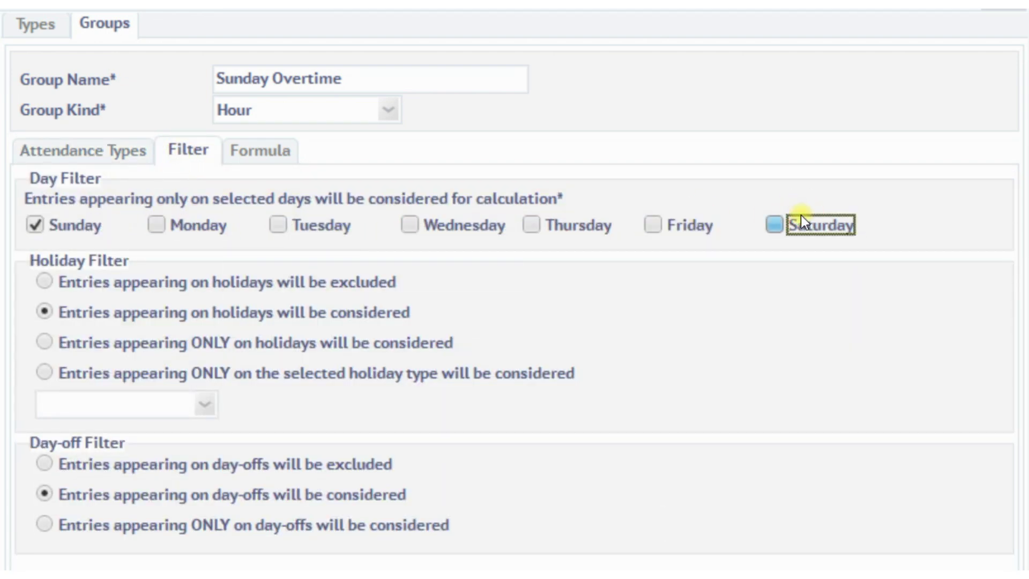
pyautogui.click(156, 288)
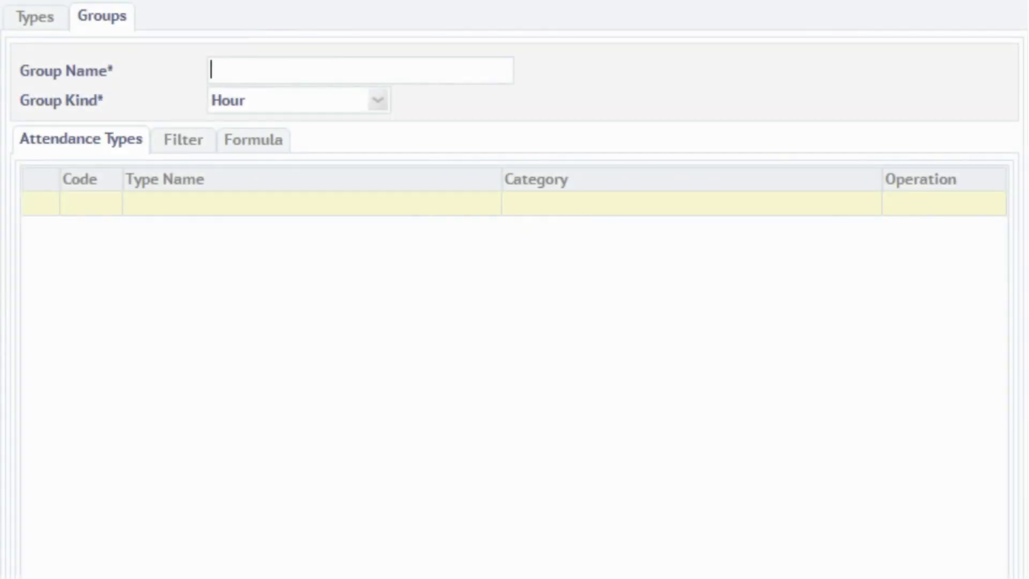
# Create and save Holiday Overtime with Overtime on Holiday, counting only holidays and excluding day-offs
pyautogui.write('Holiday Overtime')
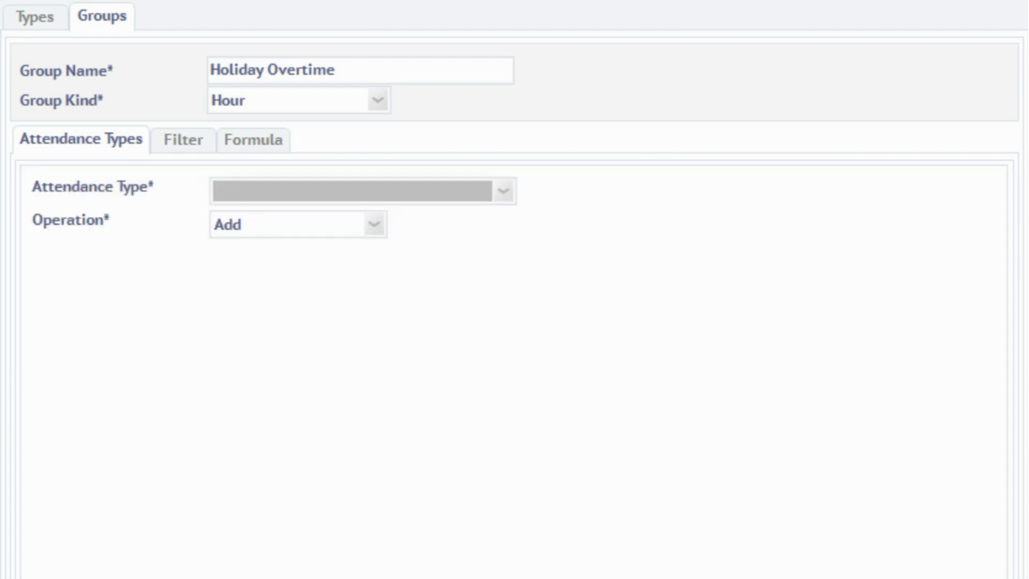
pyautogui.click(494, 192)
pyautogui.scroll(-3, 470, 315)
pyautogui.click(470, 311)
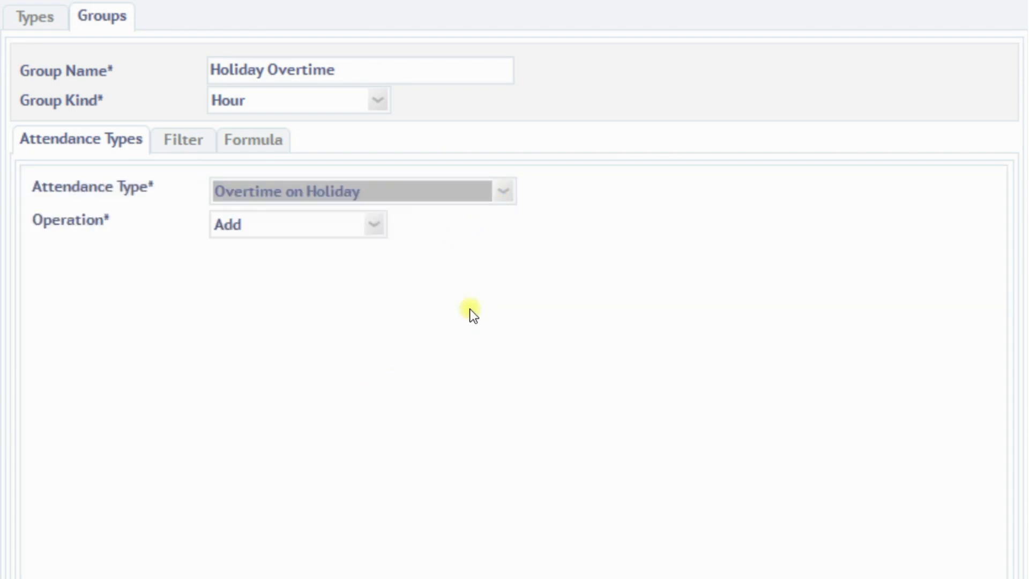
pyautogui.press('Return')
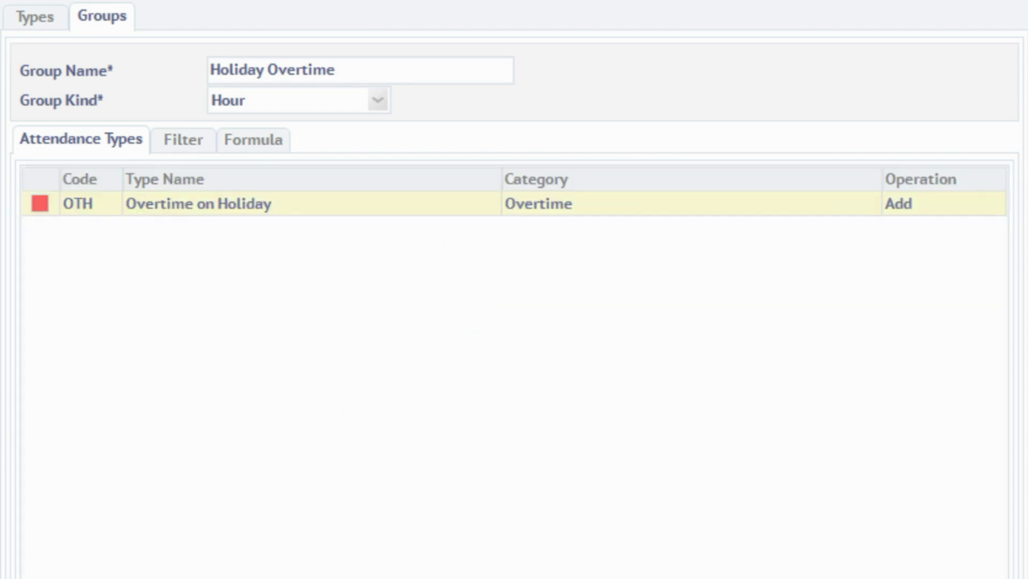
pyautogui.click(188, 147)
pyautogui.click(42, 324)
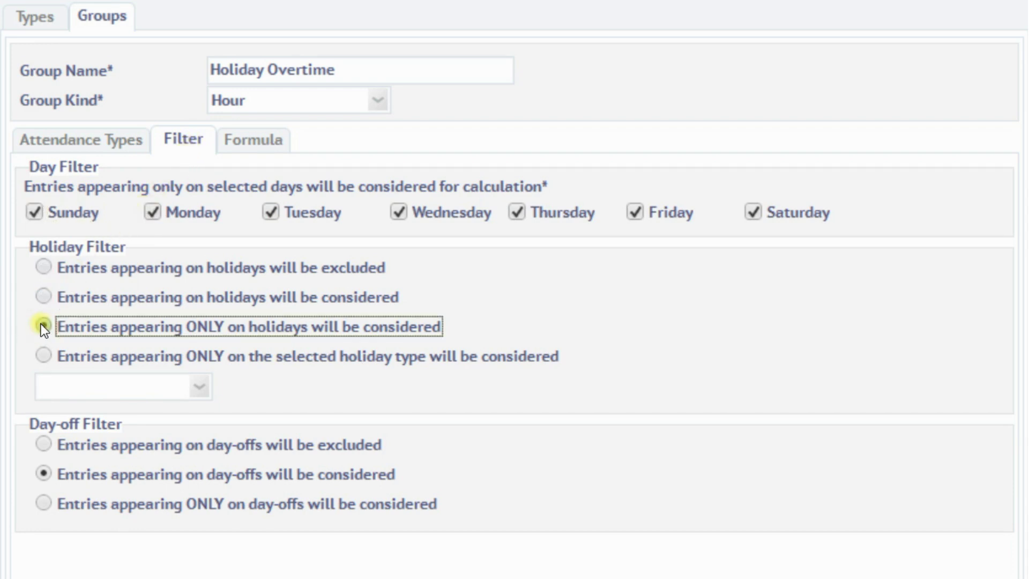
pyautogui.click(43, 444)
pyautogui.press('Return')
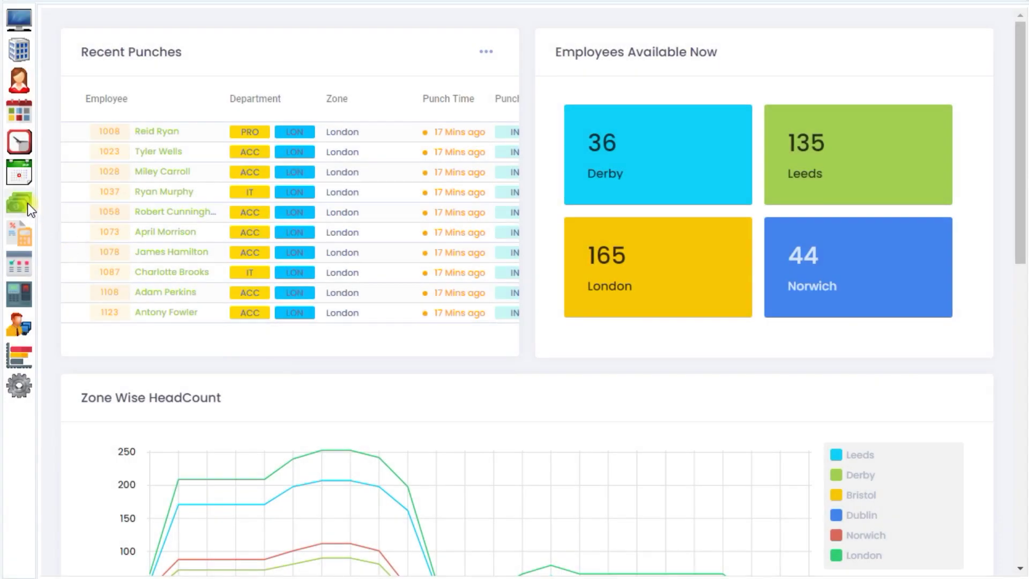
pyautogui.click(28, 202)
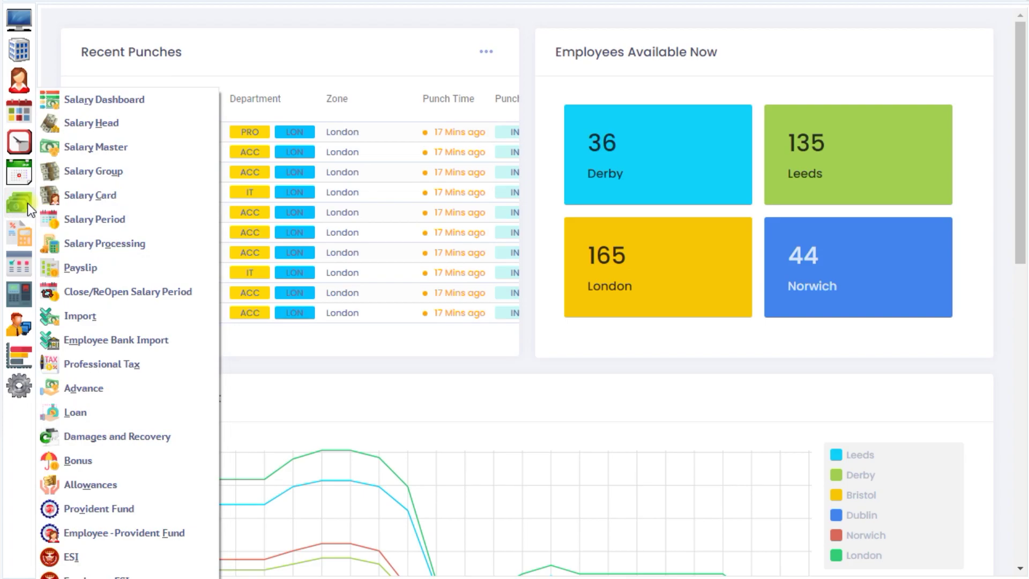
# Save a Non Payslip salary head named Weekday Overtime Pay, with the same description
pyautogui.click(111, 125)
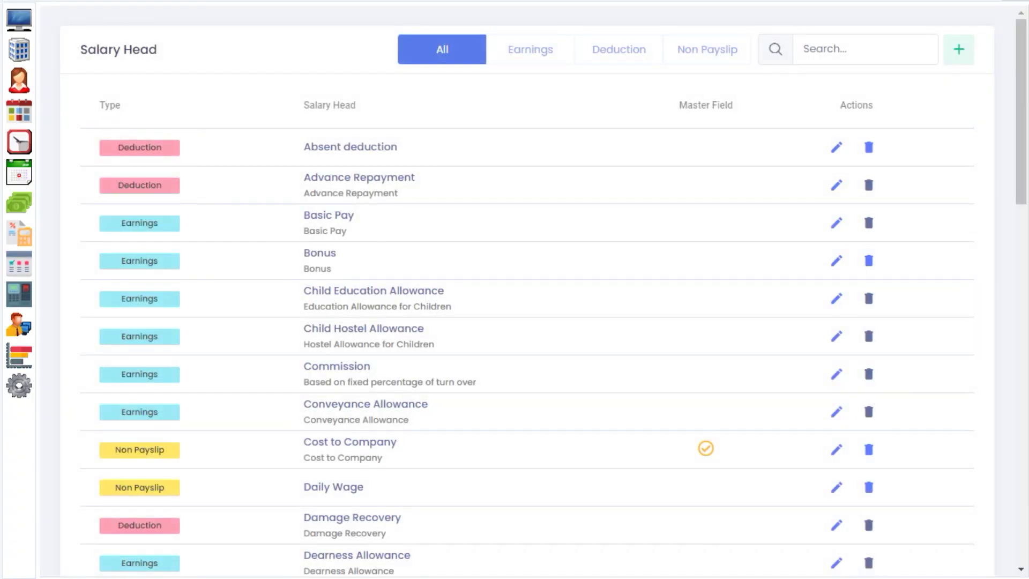
pyautogui.click(963, 58)
pyautogui.click(618, 213)
pyautogui.write('Weekday Overtime Pay')
pyautogui.click(606, 268)
pyautogui.write('Weekday Overtime Pay')
pyautogui.click(590, 303)
pyautogui.click(585, 362)
pyautogui.click(668, 451)
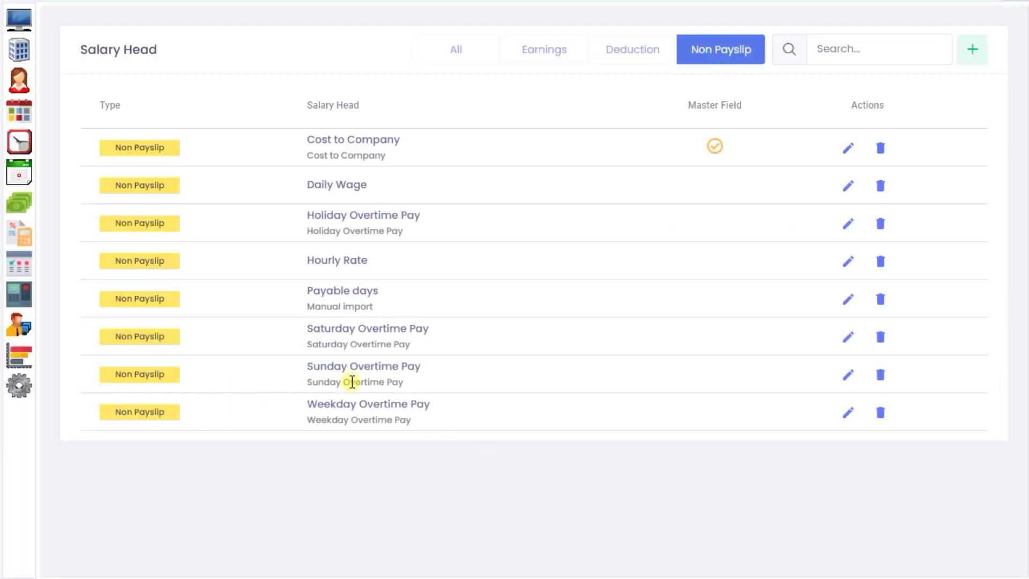
pyautogui.click(16, 205)
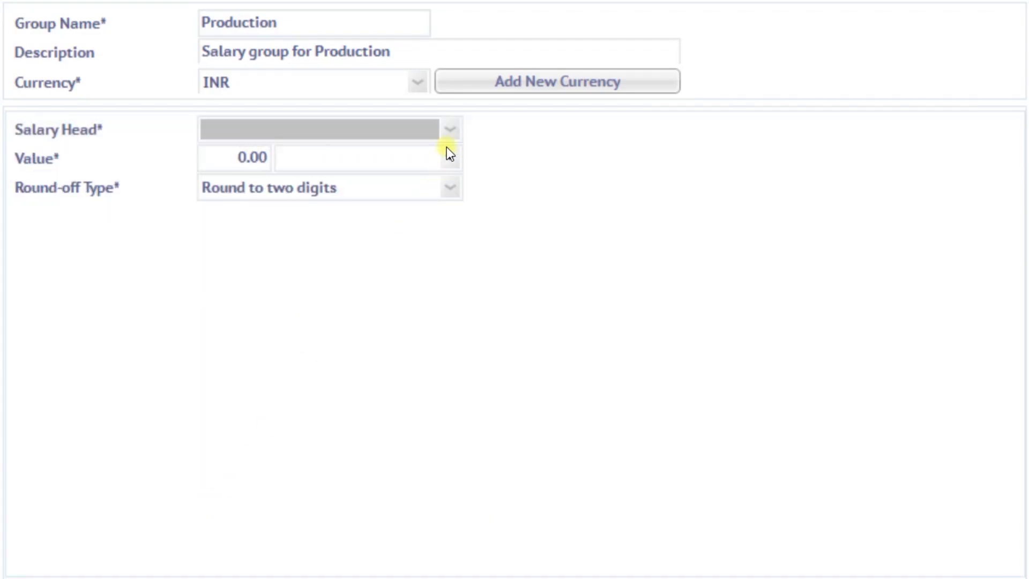
# Add Weekday Overtime Pay to the Production group with its value set to Formula
pyautogui.click(450, 129)
pyautogui.scroll(-5, 418, 236)
pyautogui.click(418, 255)
pyautogui.click(450, 158)
pyautogui.click(427, 196)
pyautogui.click(609, 218)
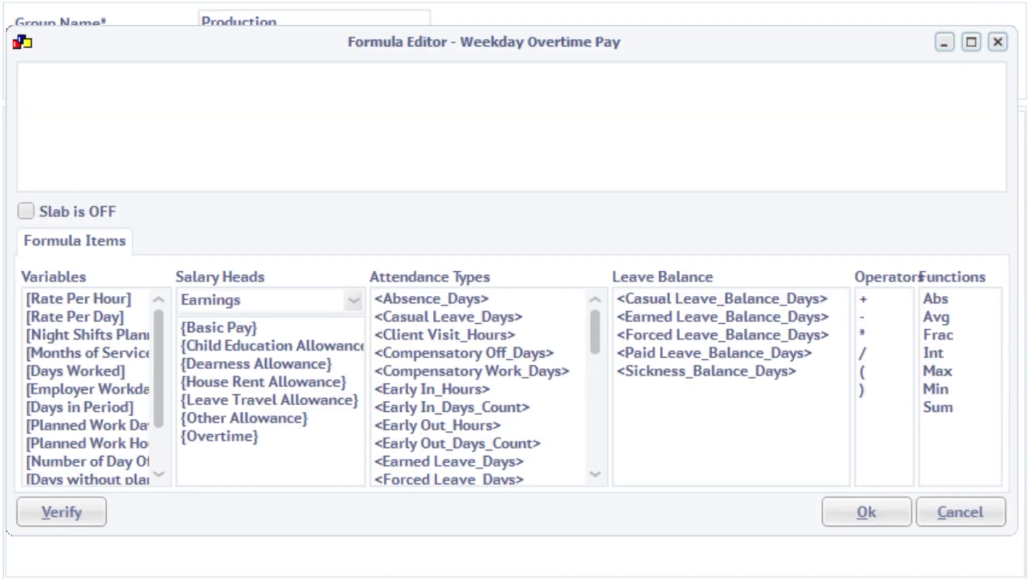
# Set its formula to {Hourly Rate}*1.25*<Group_Weekday Overtime_Hours>
pyautogui.click(354, 306)
pyautogui.click(316, 355)
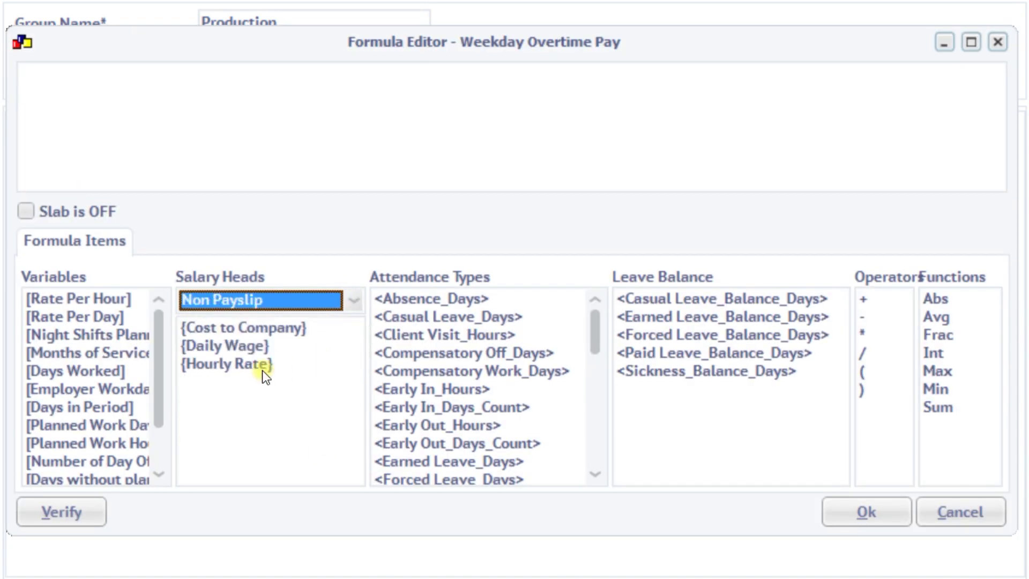
pyautogui.doubleClick(262, 369)
pyautogui.write('*1.25*')
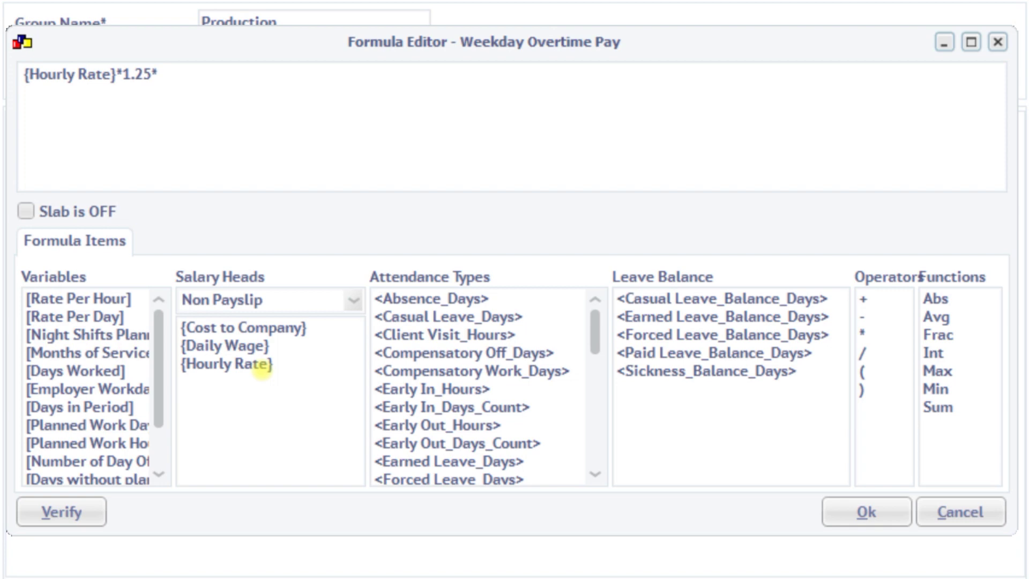
pyautogui.moveTo(595, 330); pyautogui.dragTo(595, 454)
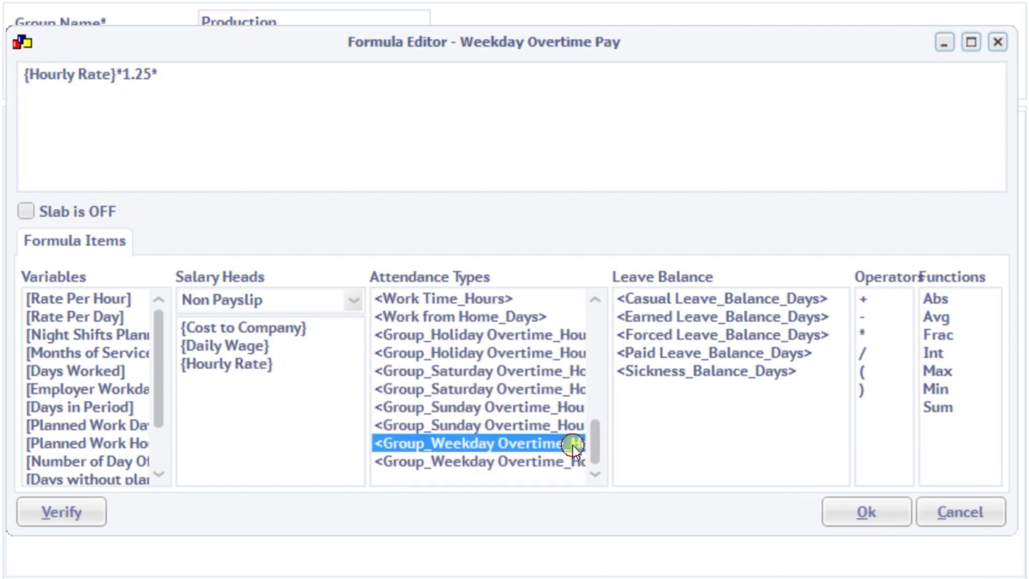
pyautogui.doubleClick(572, 445)
pyautogui.click(881, 523)
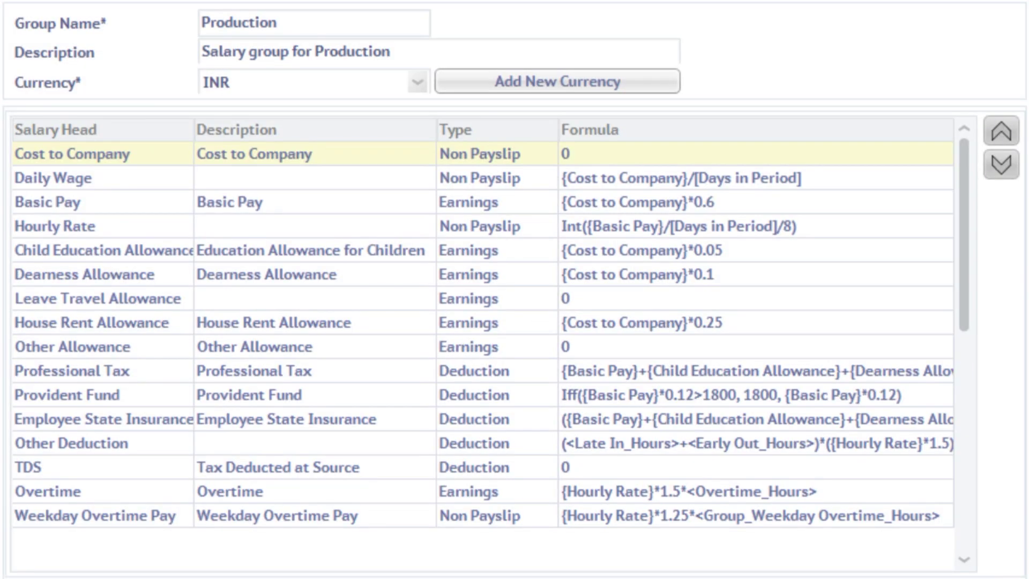
pyautogui.scroll(-2, 504, 445)
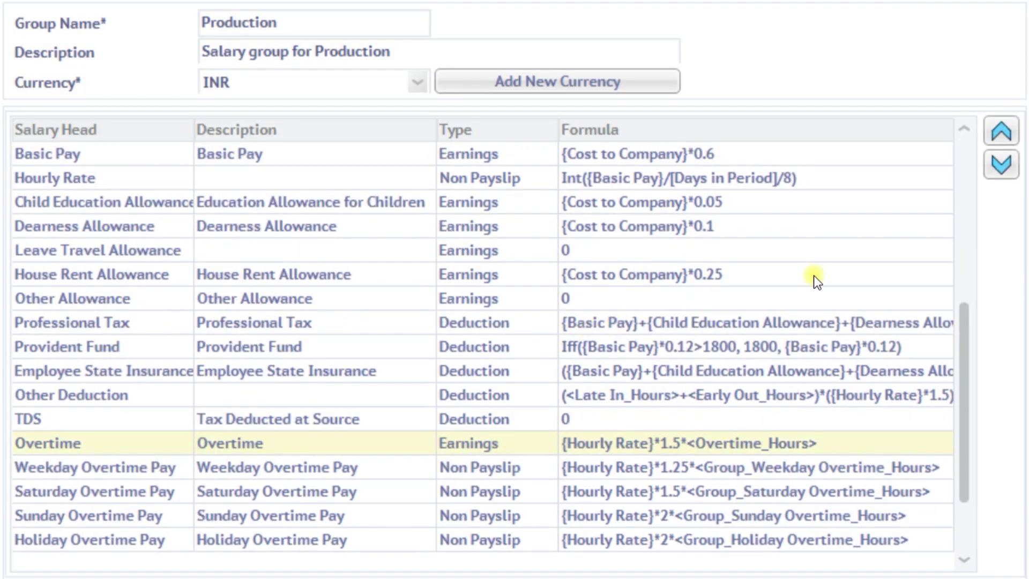
# Move the Overtime row down two places and edit its formula
pyautogui.click(1002, 166)
pyautogui.click(1001, 165)
pyautogui.click(1001, 165)
pyautogui.click(1002, 166)
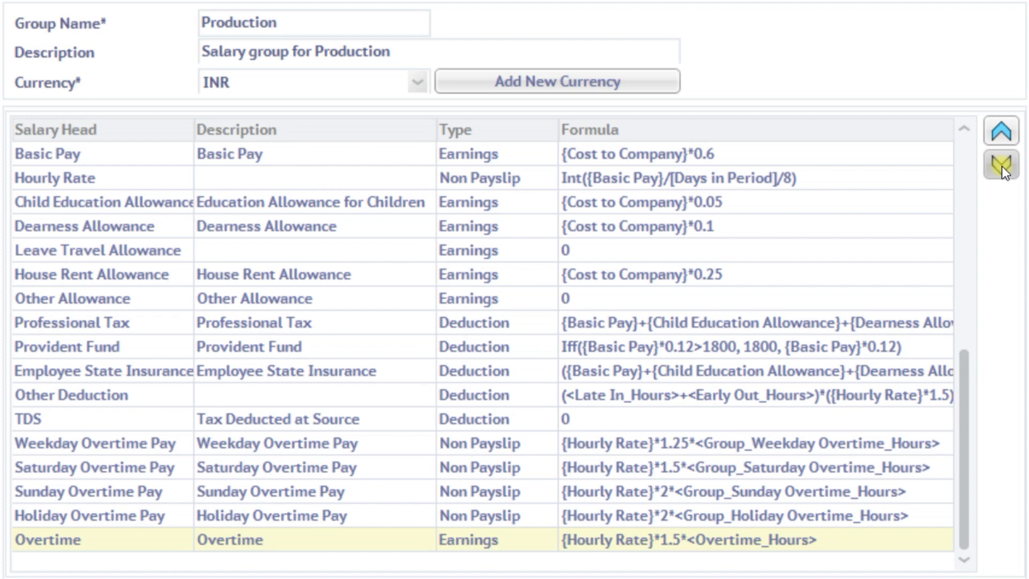
pyautogui.doubleClick(333, 544)
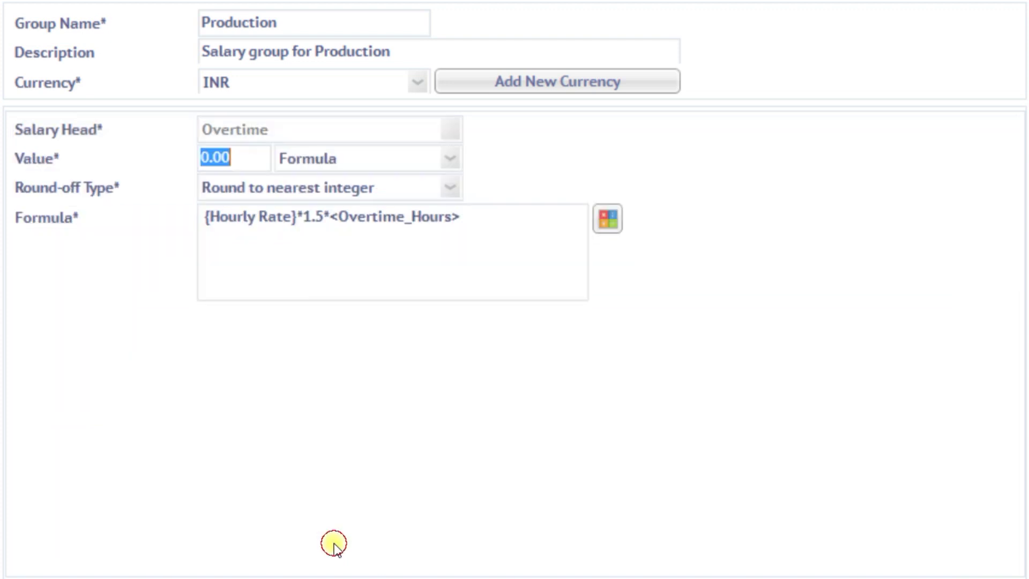
pyautogui.click(607, 220)
# Make Overtime the sum of Weekday, Sunday, Saturday and Holiday Overtime Pay, and save the group
pyautogui.click(328, 310)
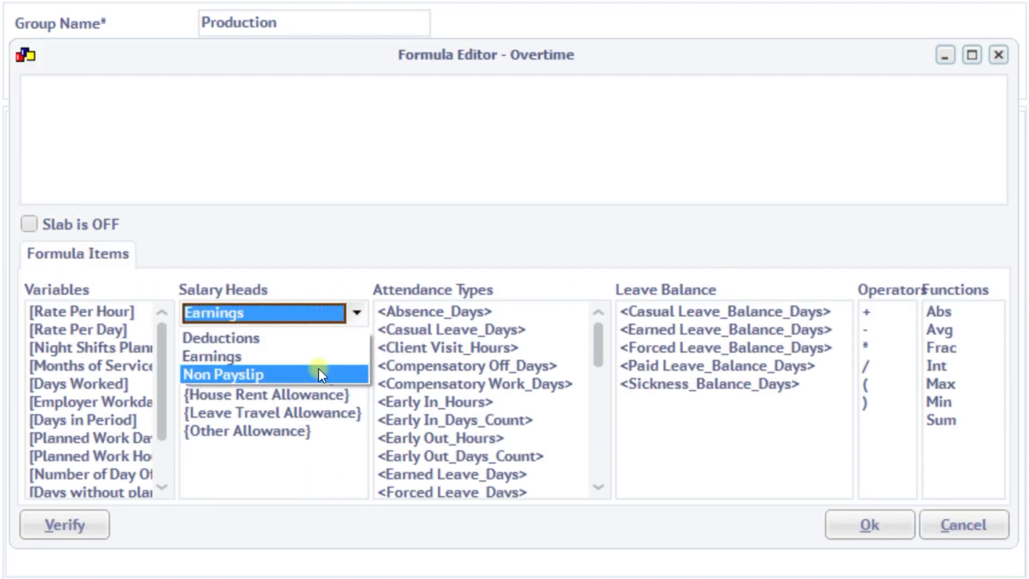
pyautogui.click(318, 373)
pyautogui.doubleClick(309, 447)
pyautogui.write('+')
pyautogui.doubleClick(310, 432)
pyautogui.write('+')
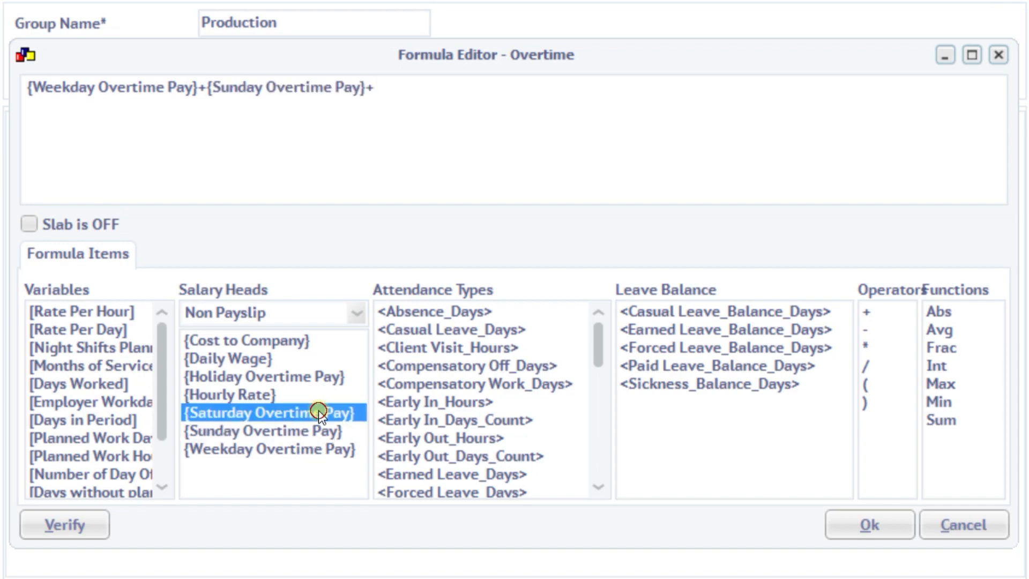
pyautogui.doubleClick(318, 413)
pyautogui.write('+')
pyautogui.doubleClick(327, 377)
pyautogui.click(868, 524)
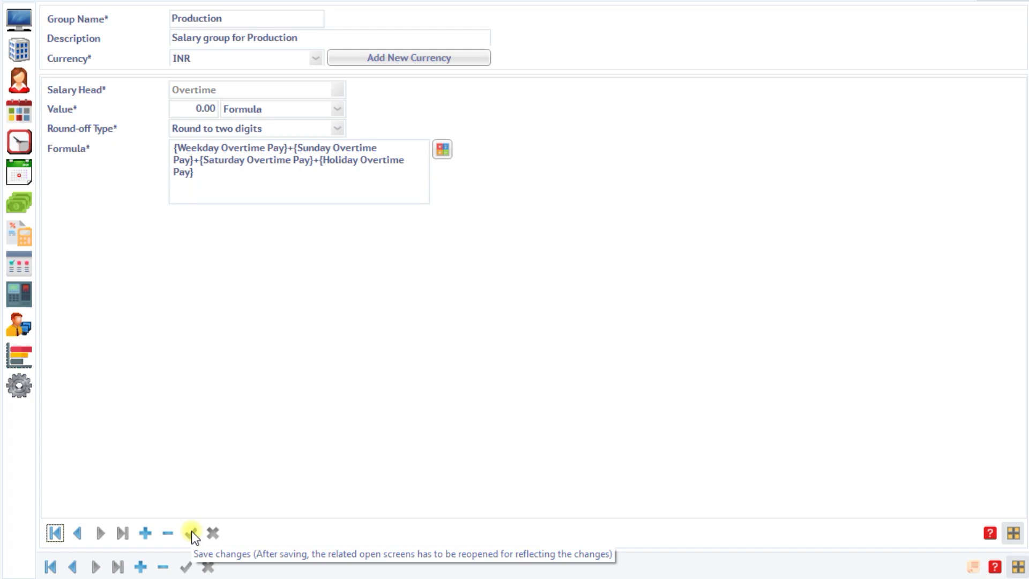
pyautogui.click(27, 204)
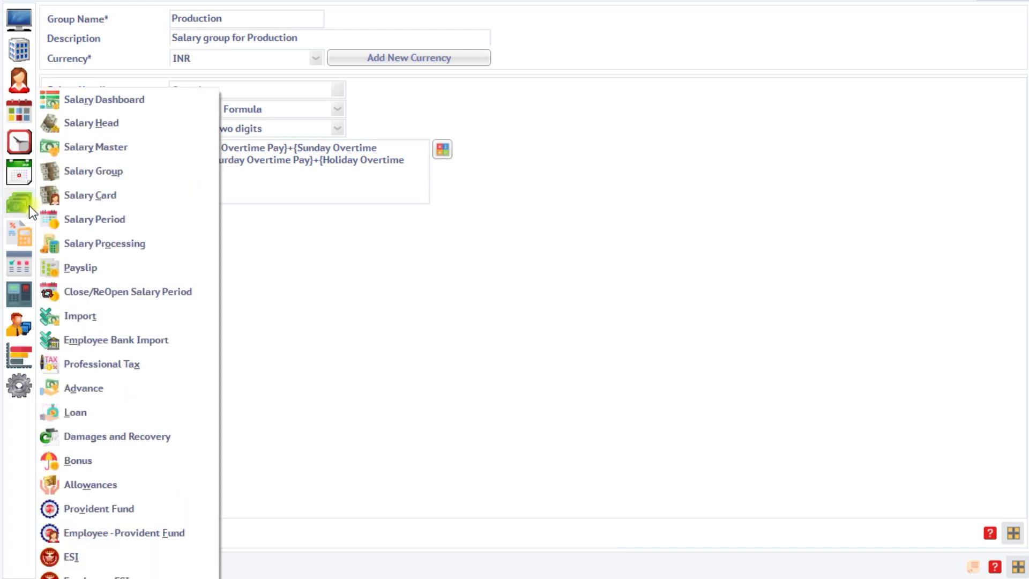
# Process June 2023 salaries and view the payslip's 5047.00 Overtime breakdown
pyautogui.click(118, 264)
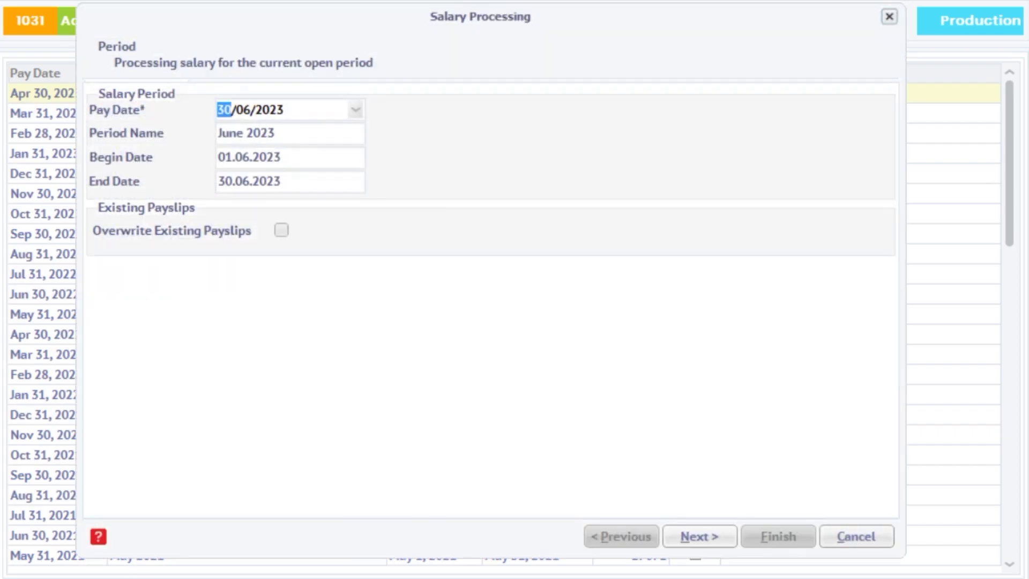
pyautogui.click(676, 531)
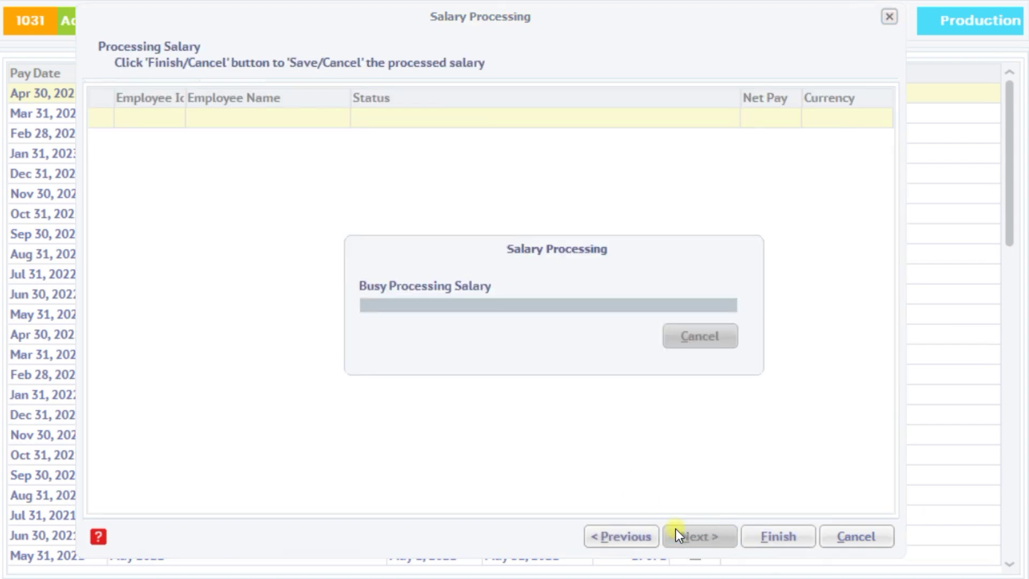
pyautogui.click(773, 534)
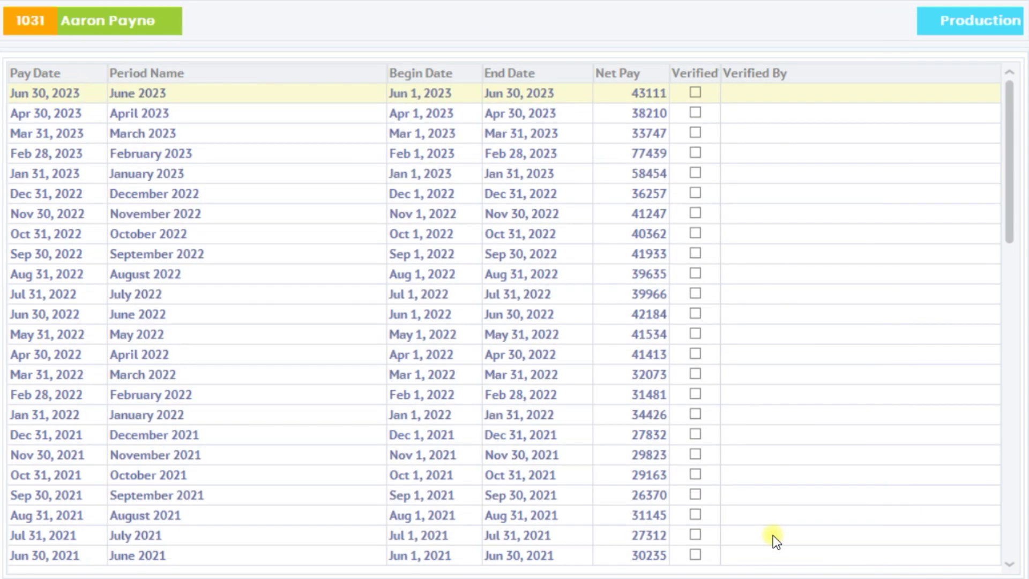
pyautogui.doubleClick(313, 98)
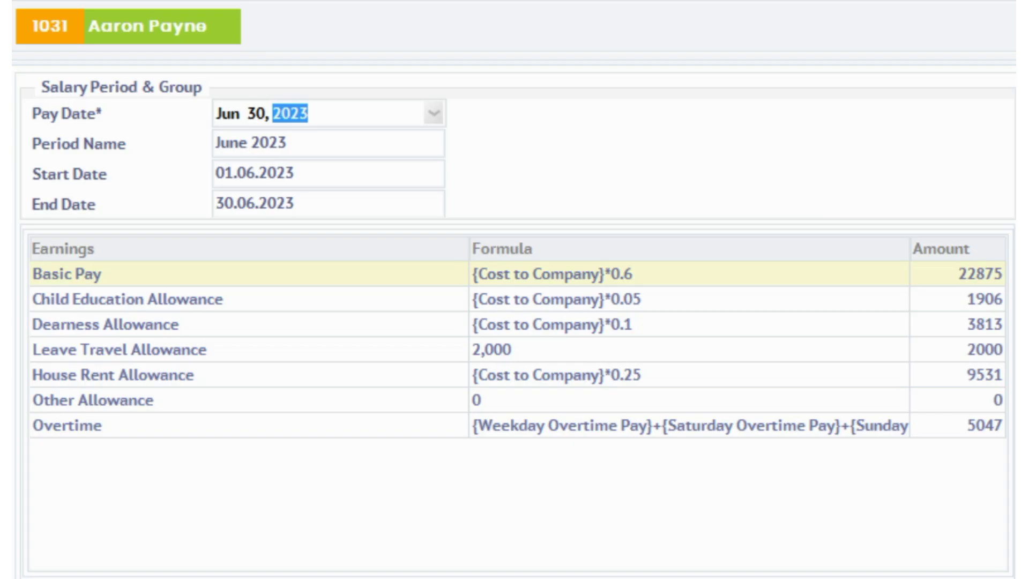
pyautogui.doubleClick(329, 434)
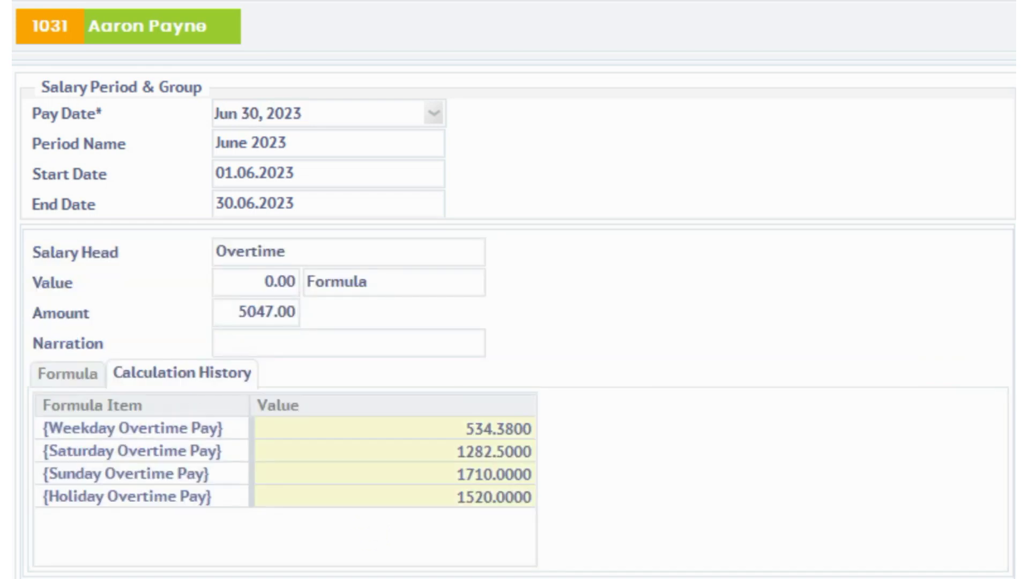